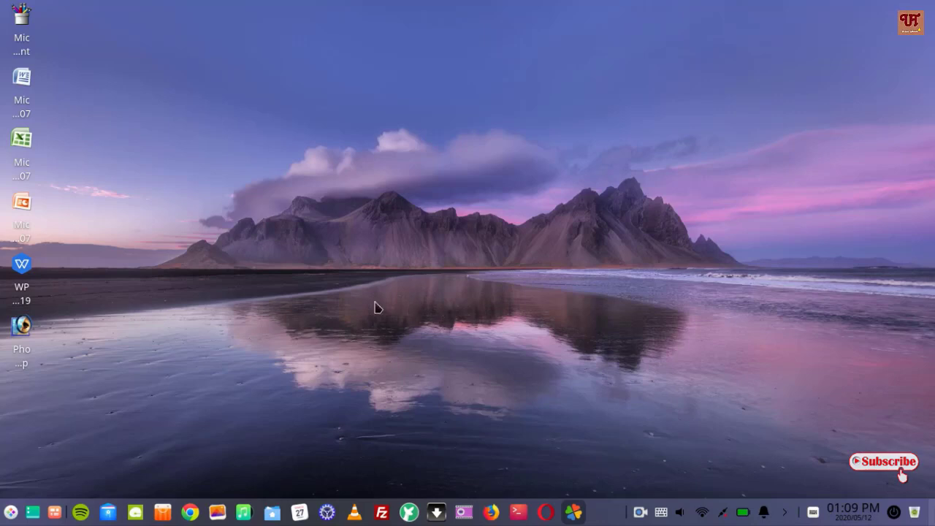
# - Open the Programs folder inside Downloads in the file manager to view the CCleaner setup file
pyautogui.click(108, 515)
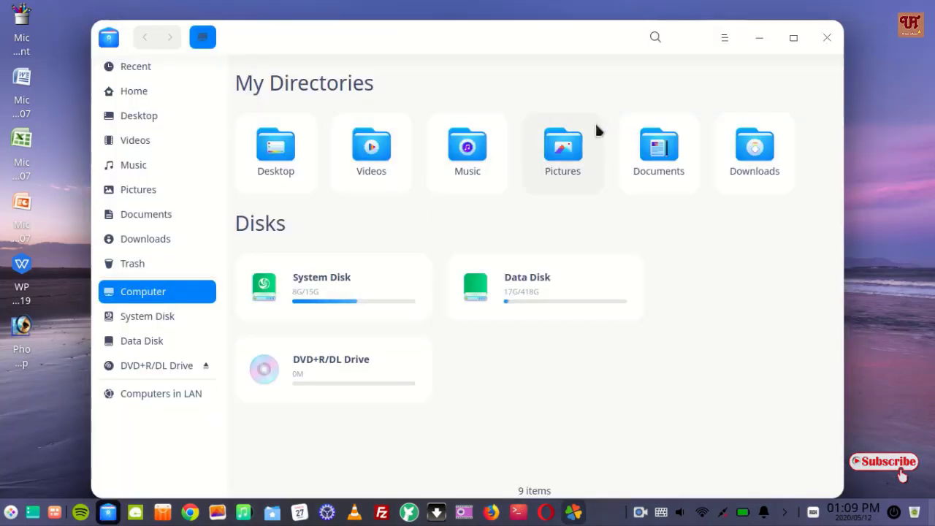
pyautogui.doubleClick(745, 161)
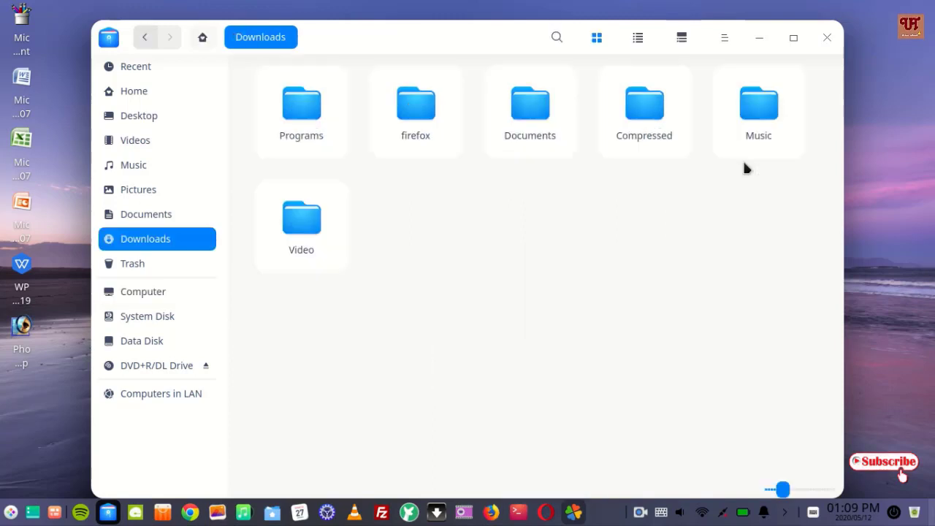
pyautogui.doubleClick(325, 104)
pyautogui.moveTo(433, 41)
pyautogui.mouseDown()
pyautogui.moveTo(461, 47)
pyautogui.moveTo(436, 33)
pyautogui.mouseUp()
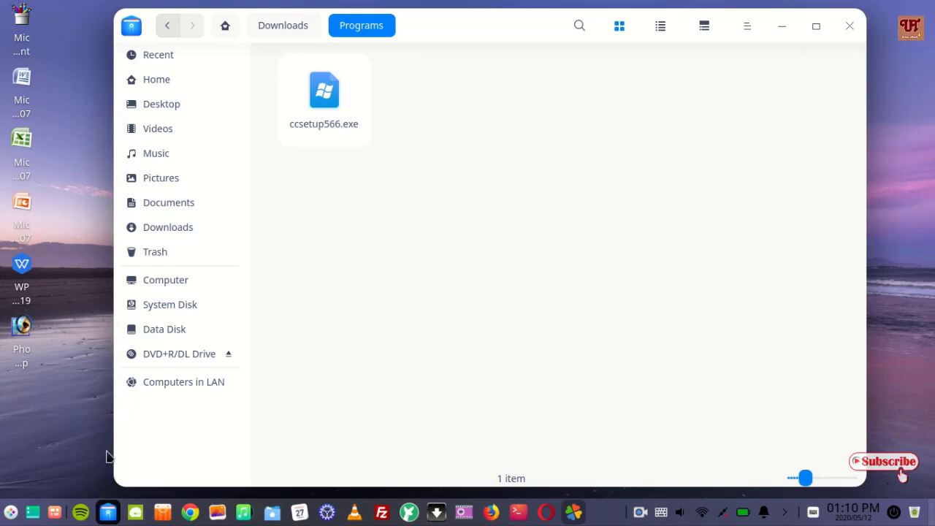
# - Switch to PlayOnLinux and minimize the file manager window behind it
pyautogui.click(573, 514)
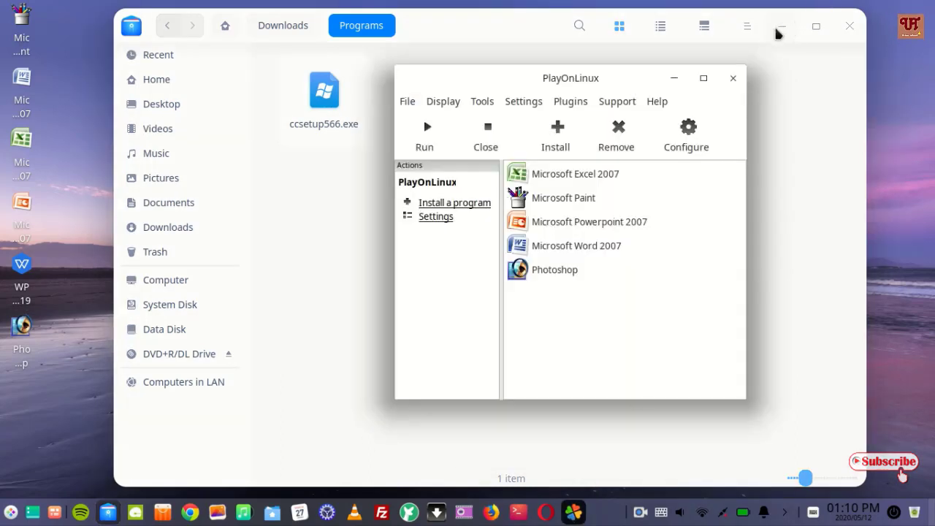
pyautogui.click(781, 26)
pyautogui.moveTo(552, 78); pyautogui.dragTo(453, 65)
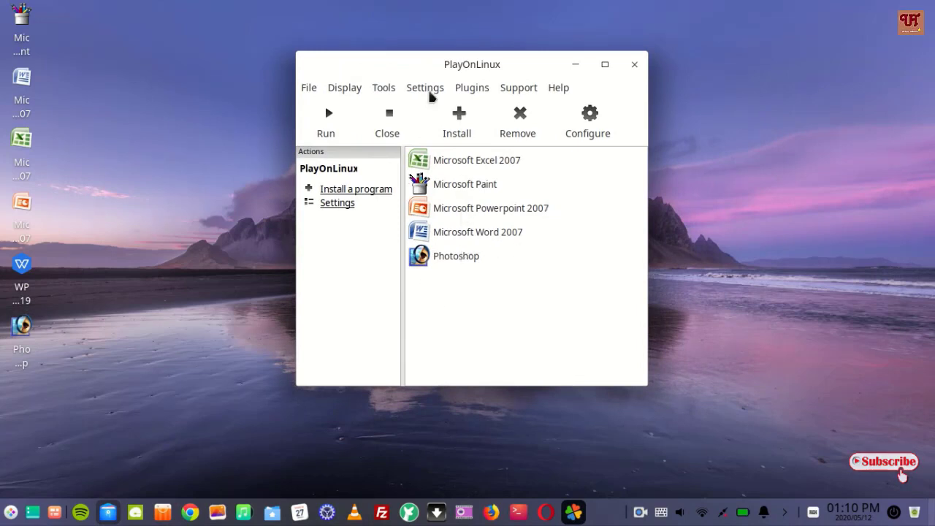
pyautogui.moveTo(418, 69); pyautogui.dragTo(379, 76)
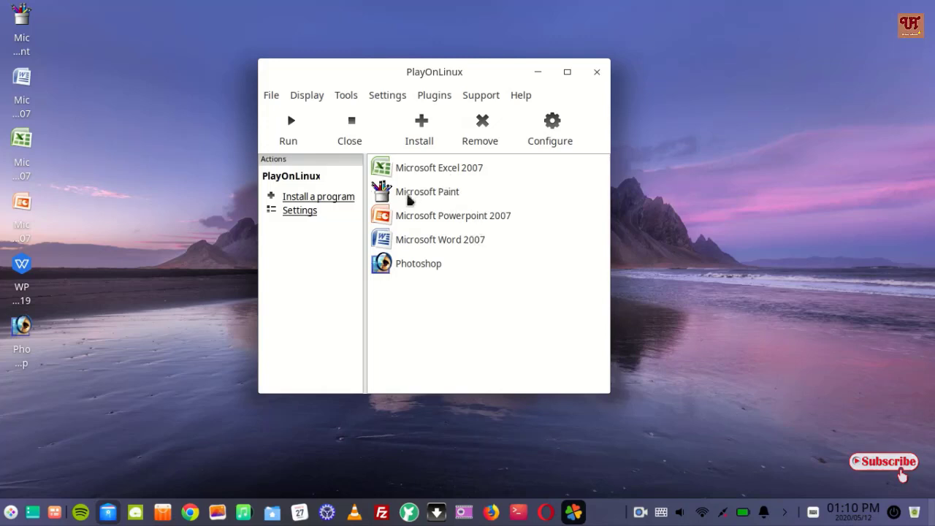
pyautogui.moveTo(446, 74); pyautogui.dragTo(454, 52)
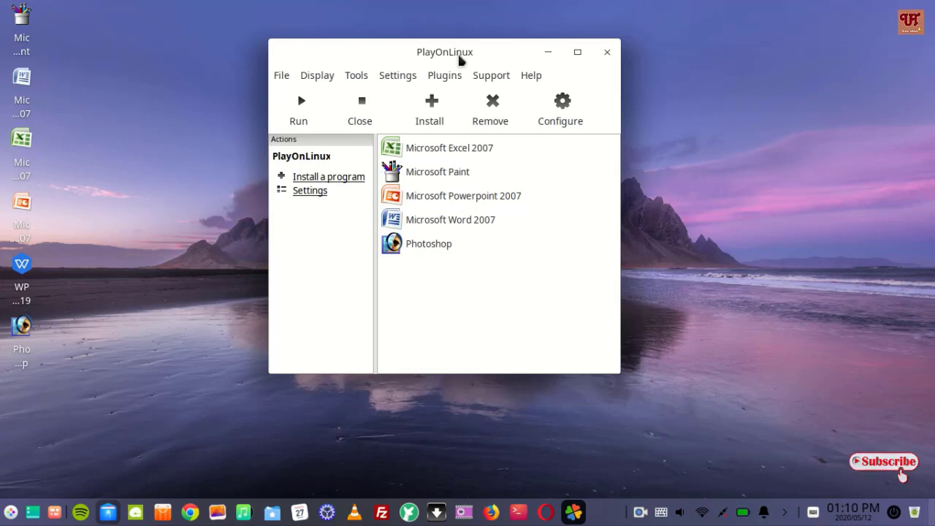
pyautogui.moveTo(463, 59); pyautogui.dragTo(447, 65)
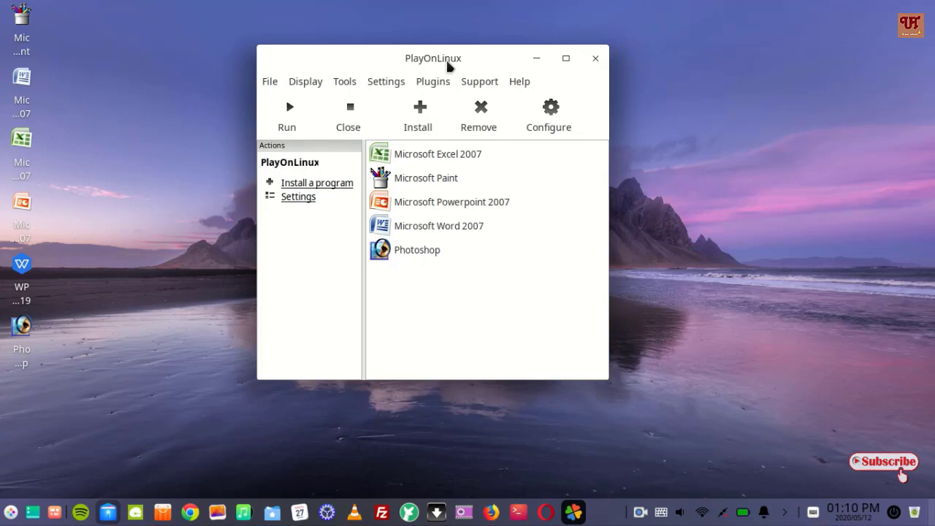
pyautogui.moveTo(448, 65); pyautogui.dragTo(462, 62)
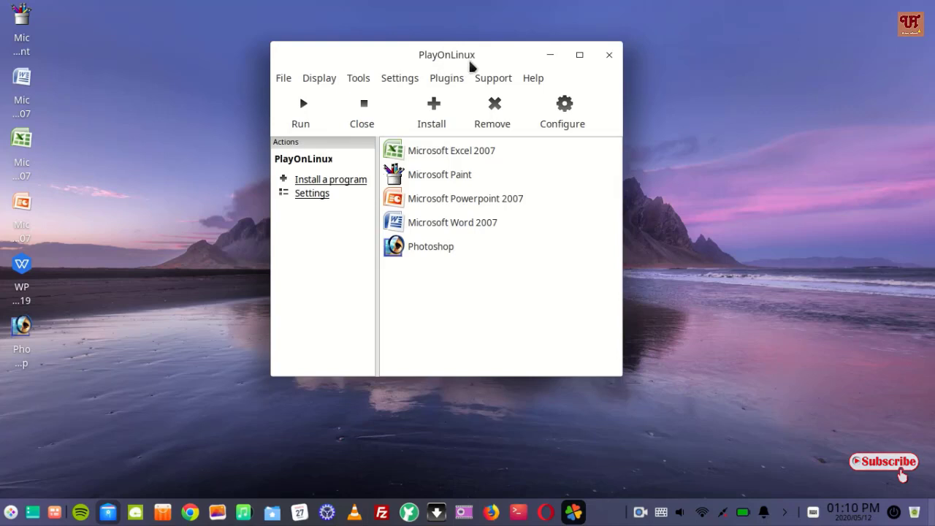
pyautogui.moveTo(473, 55)
pyautogui.mouseDown()
pyautogui.moveTo(484, 60)
pyautogui.moveTo(477, 64)
pyautogui.mouseUp()
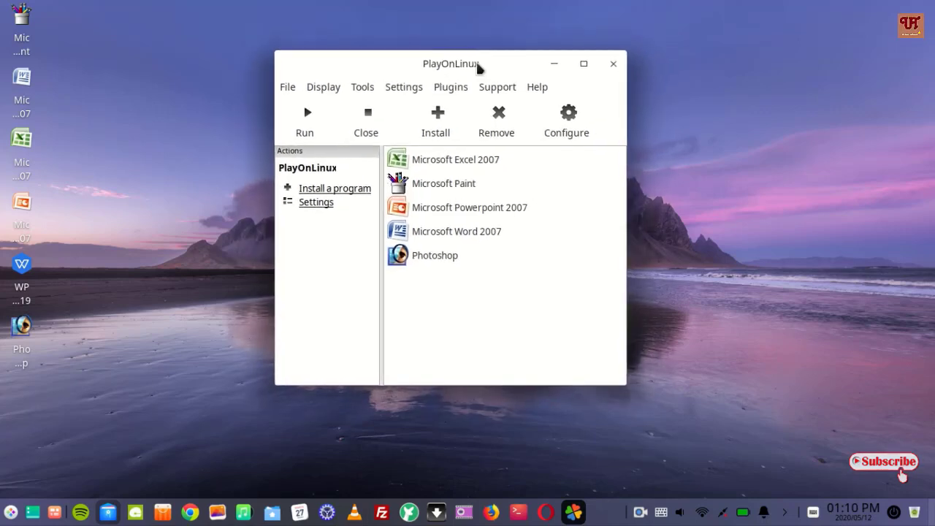
# - Start the manual installation of a non-listed program, choosing to install it in a new virtual drive
pyautogui.click(337, 191)
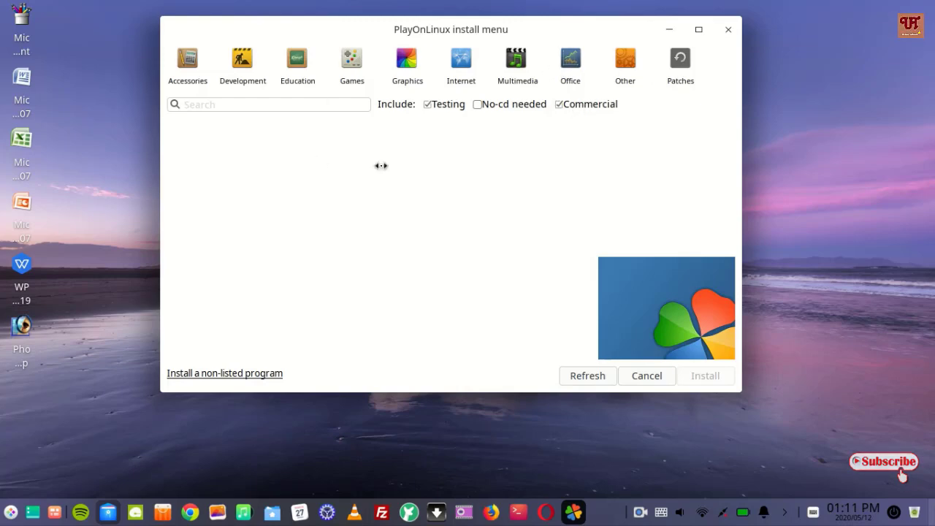
pyautogui.moveTo(456, 29); pyautogui.dragTo(484, 38)
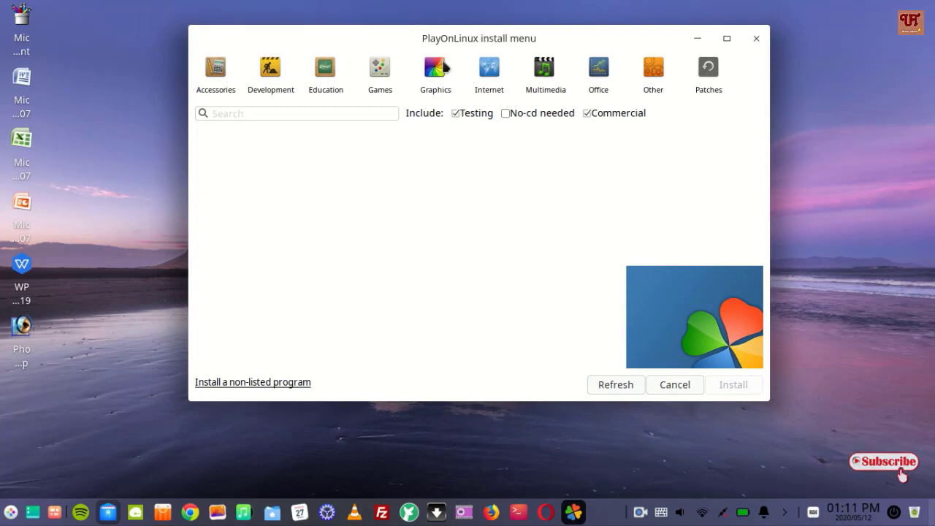
pyautogui.click(241, 384)
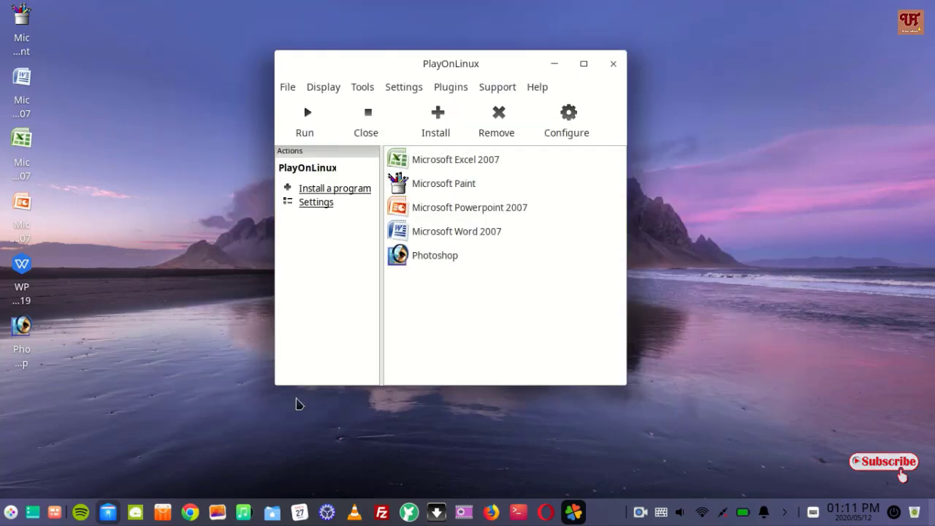
pyautogui.click(555, 64)
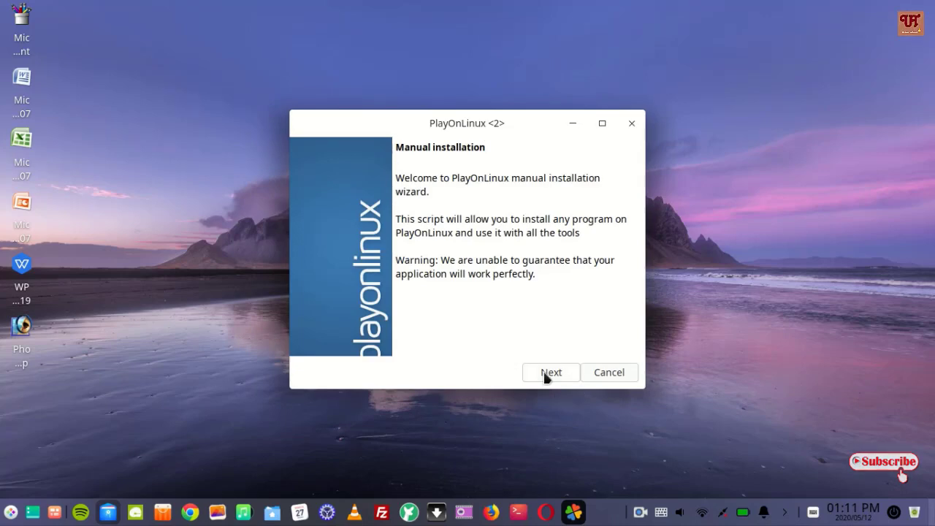
pyautogui.click(546, 375)
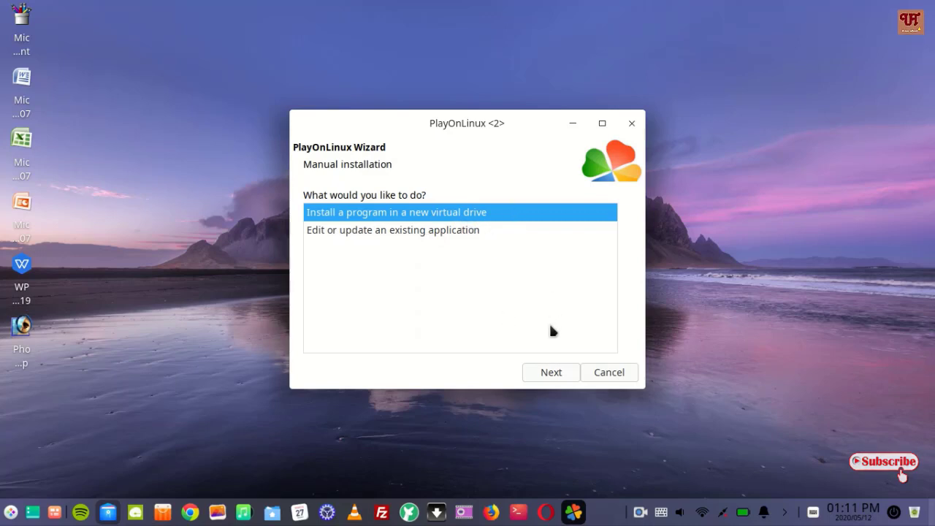
pyautogui.click(538, 375)
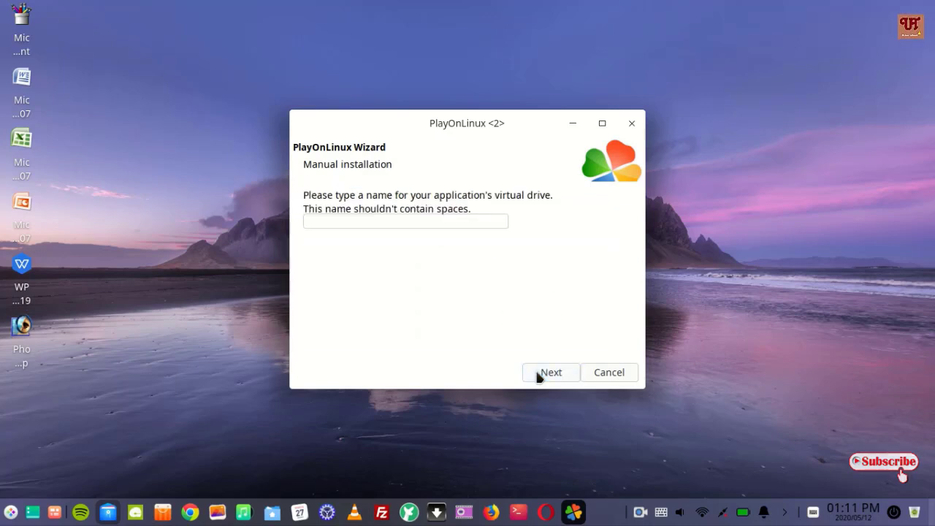
# - Name the virtual drive ccleaner and continue with all pre-installation options unselected
pyautogui.click(398, 224)
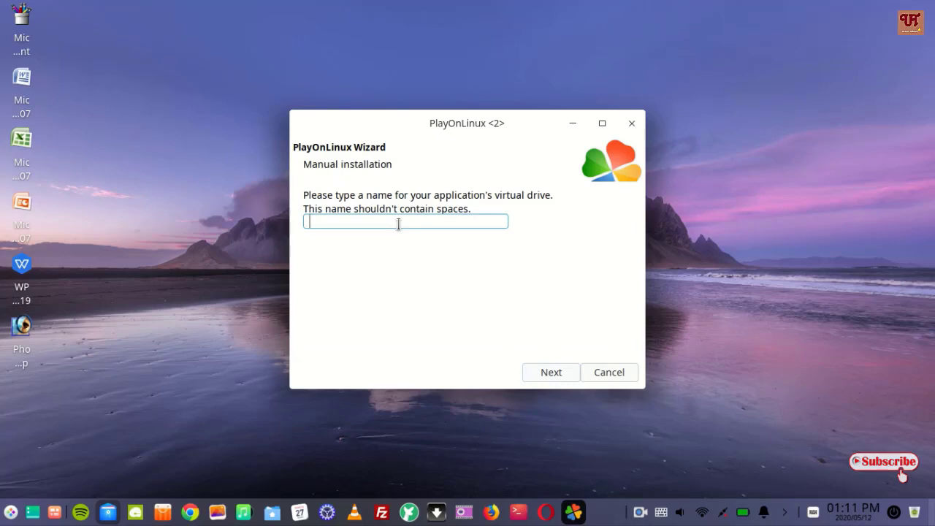
pyautogui.write('ccleaner')
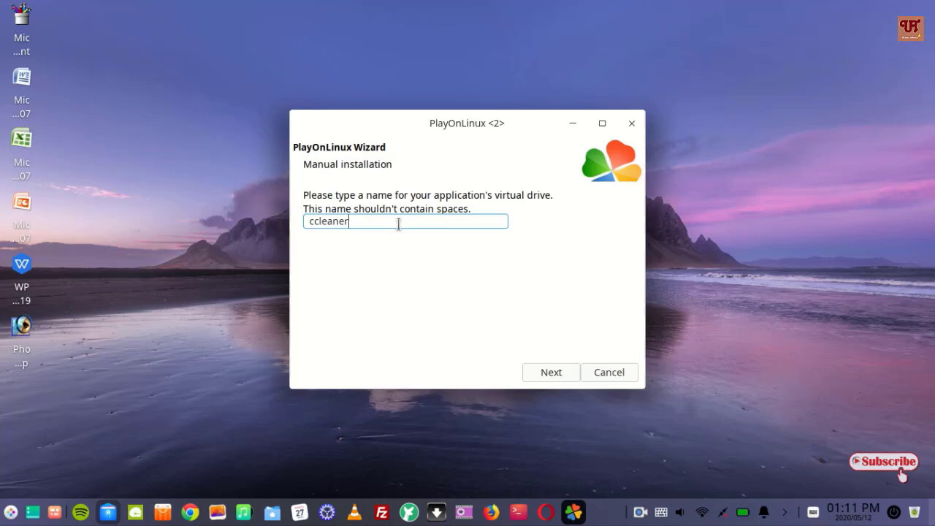
pyautogui.click(560, 378)
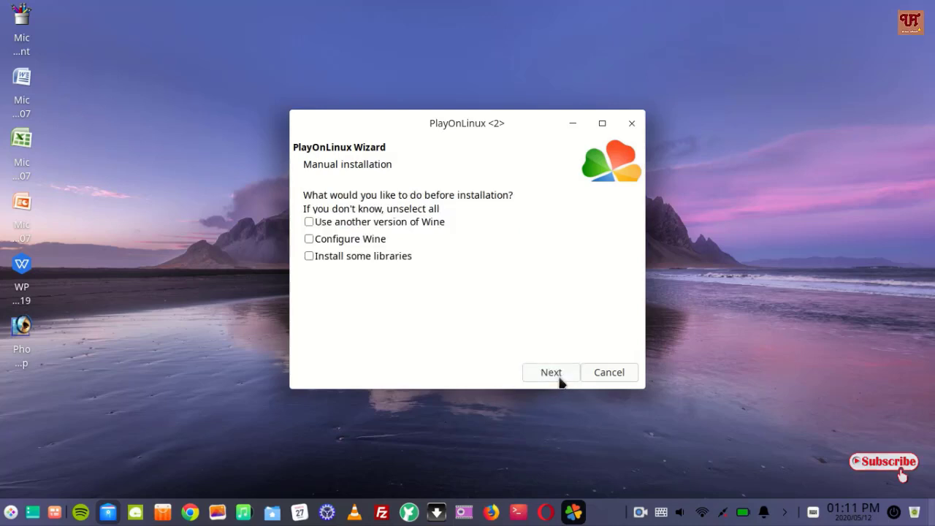
pyautogui.click(553, 371)
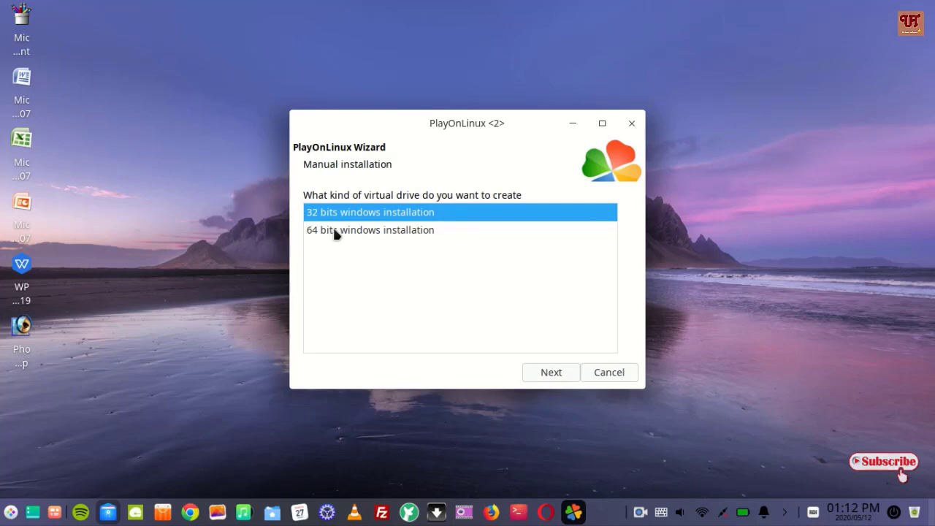
# - Create the virtual drive as a 64 bits windows installation and continue to the install file selection
pyautogui.click(335, 231)
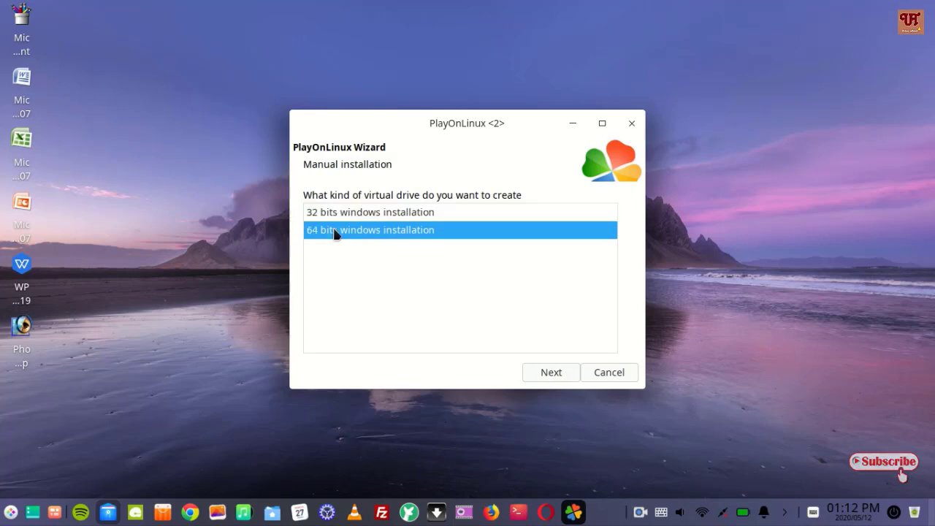
pyautogui.click(553, 374)
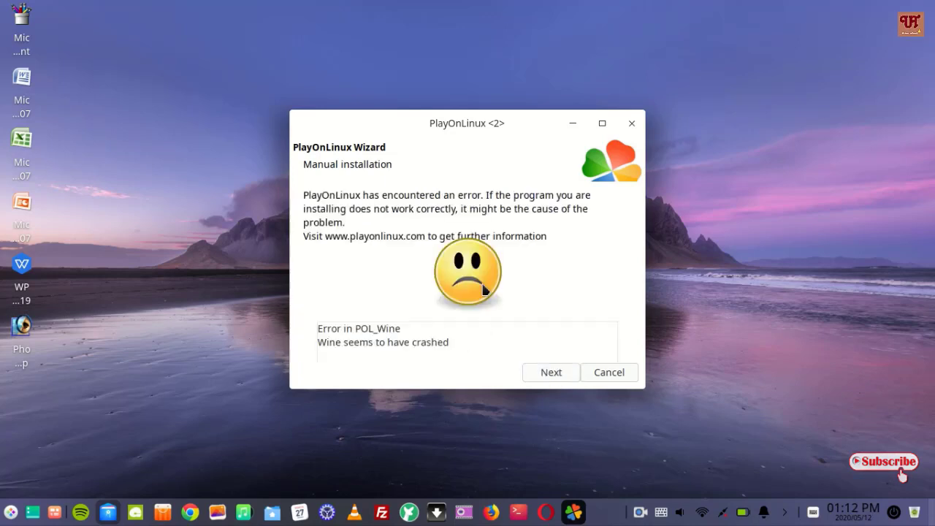
pyautogui.click(559, 375)
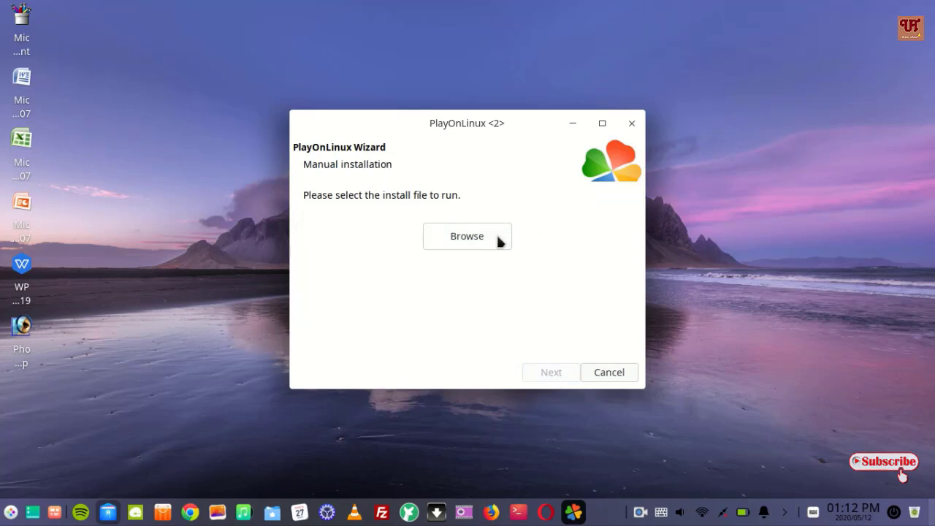
# - Select ccsetup566.exe from the Programs folder in Downloads as the install file, run it and continue to the shortcut choice
pyautogui.click(488, 242)
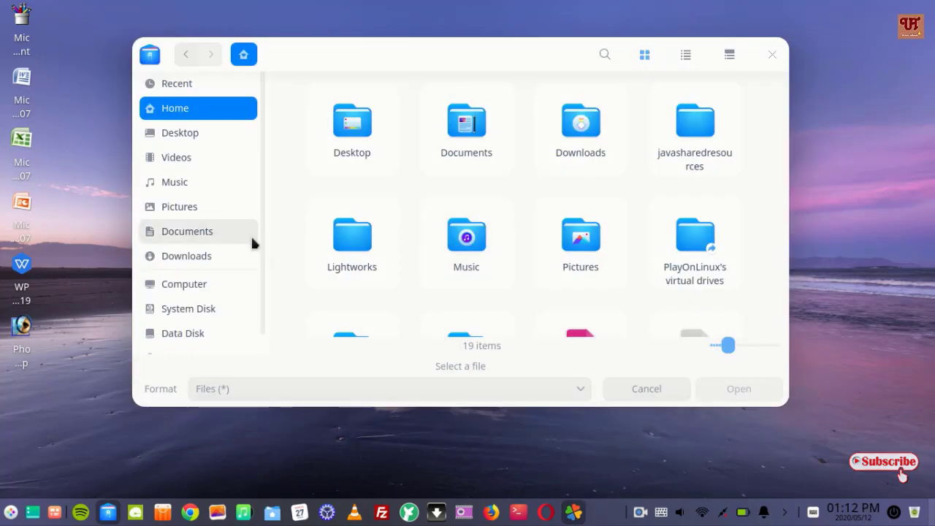
pyautogui.scroll(-1, 212, 278)
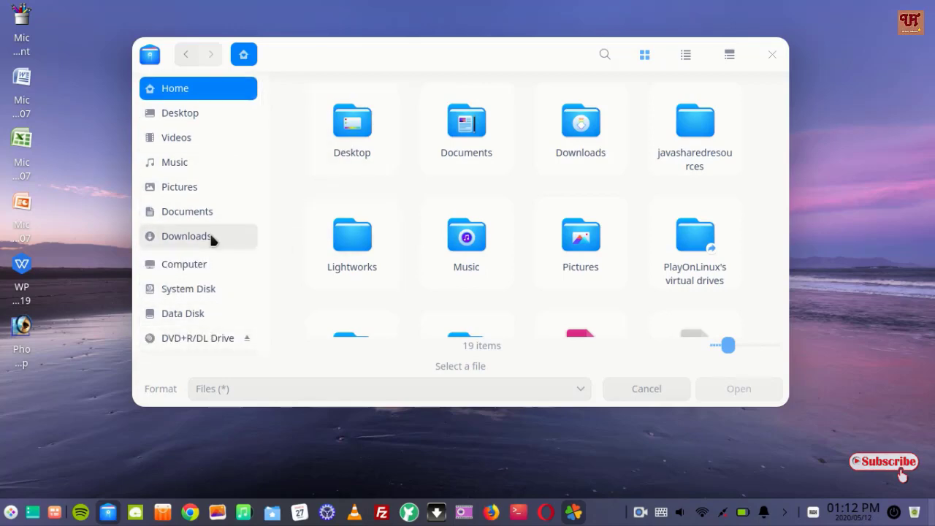
pyautogui.click(206, 212)
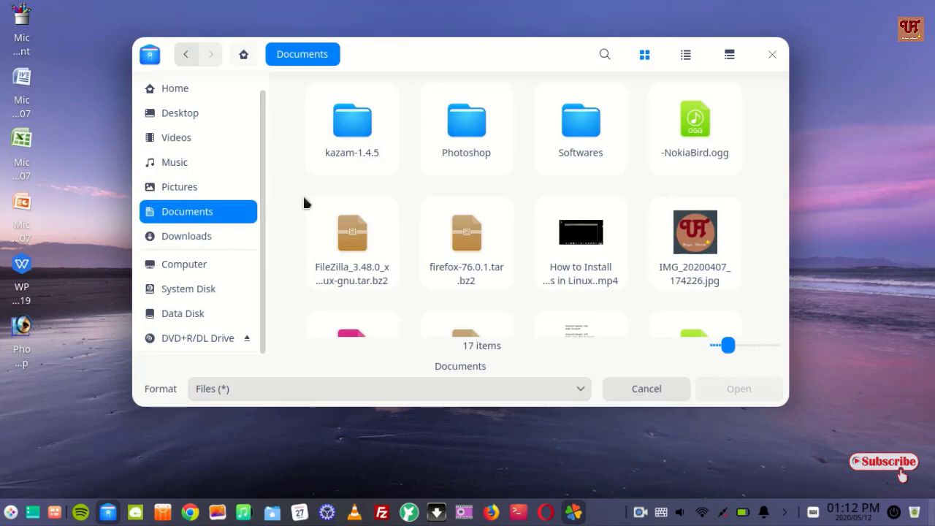
pyautogui.click(182, 238)
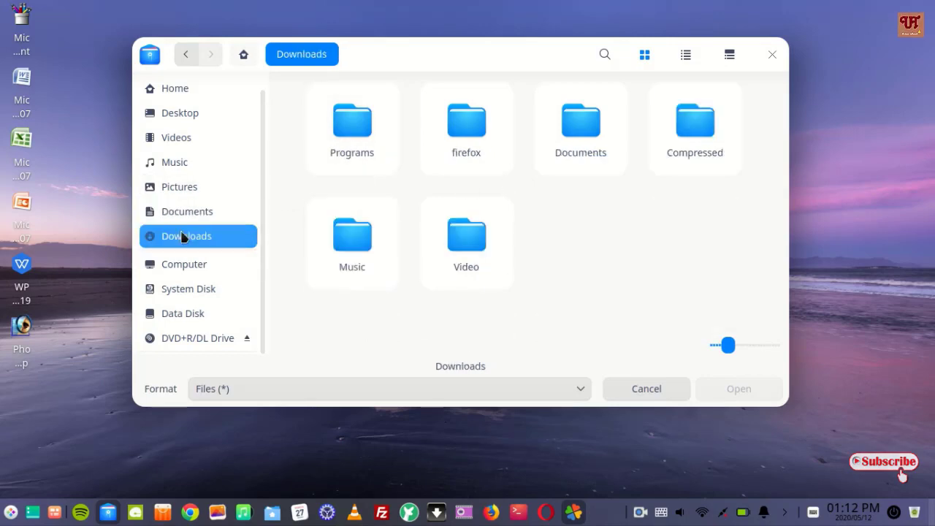
pyautogui.doubleClick(360, 142)
pyautogui.click(358, 142)
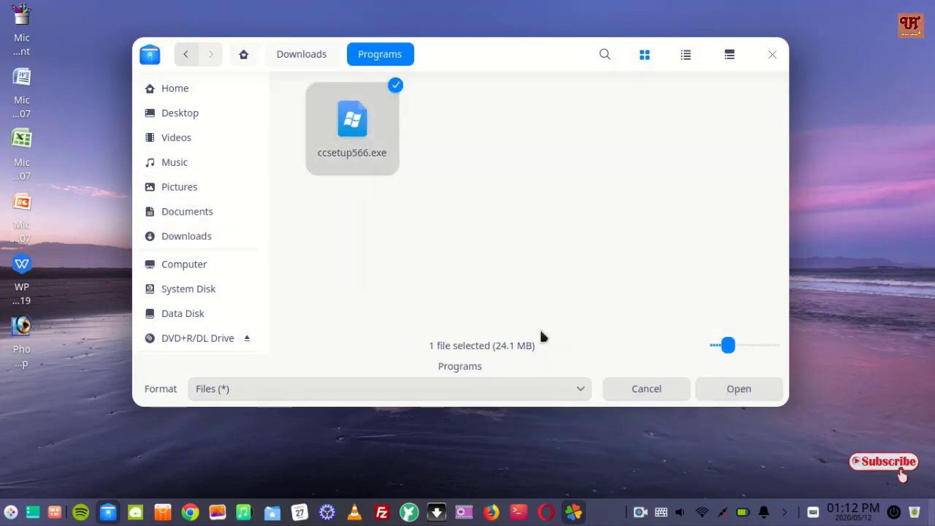
pyautogui.click(738, 389)
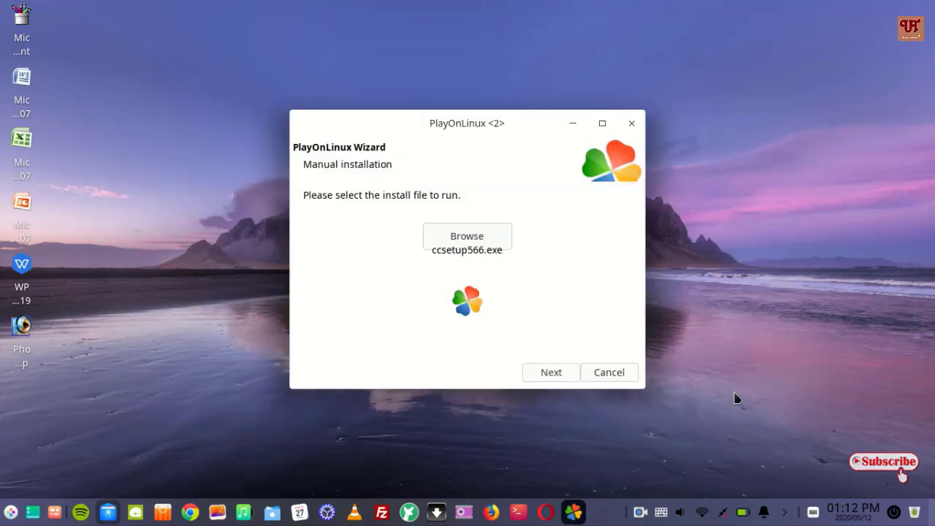
pyautogui.click(546, 374)
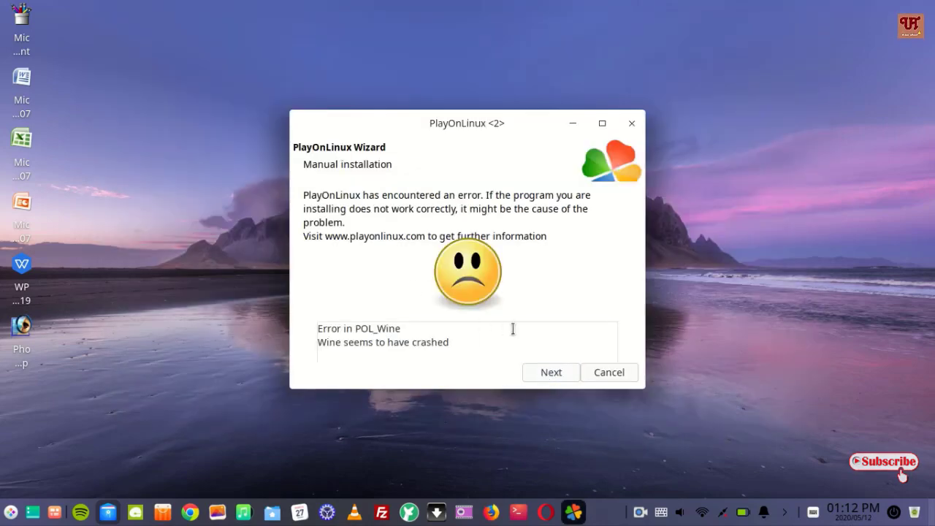
pyautogui.click(537, 373)
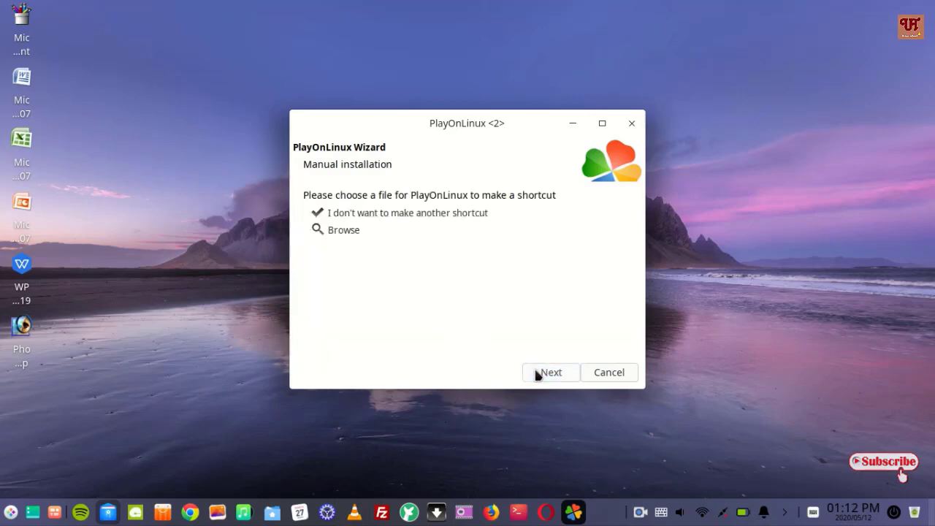
# - Finish the wizard with "I don't want to make another shortcut" and return to the main PlayOnLinux window
pyautogui.click(552, 373)
pyautogui.click(387, 215)
pyautogui.click(383, 233)
pyautogui.click(404, 217)
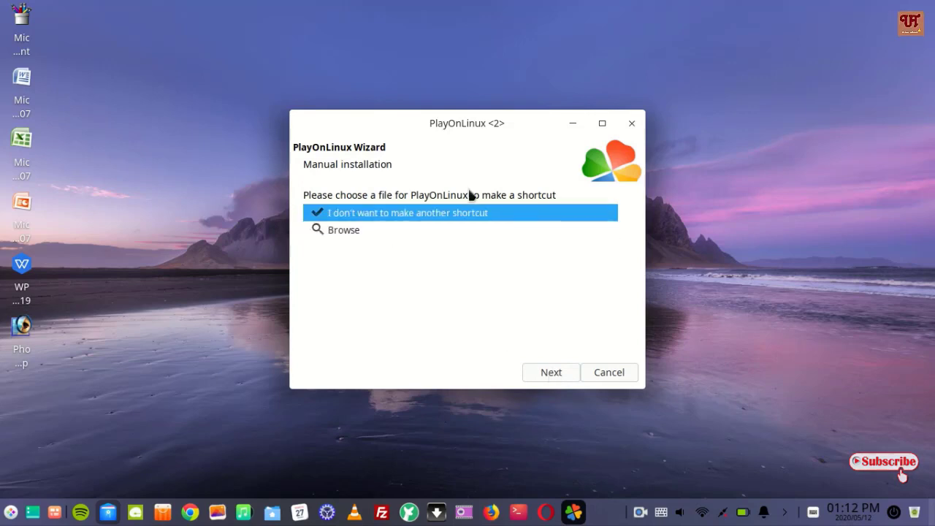
pyautogui.click(459, 232)
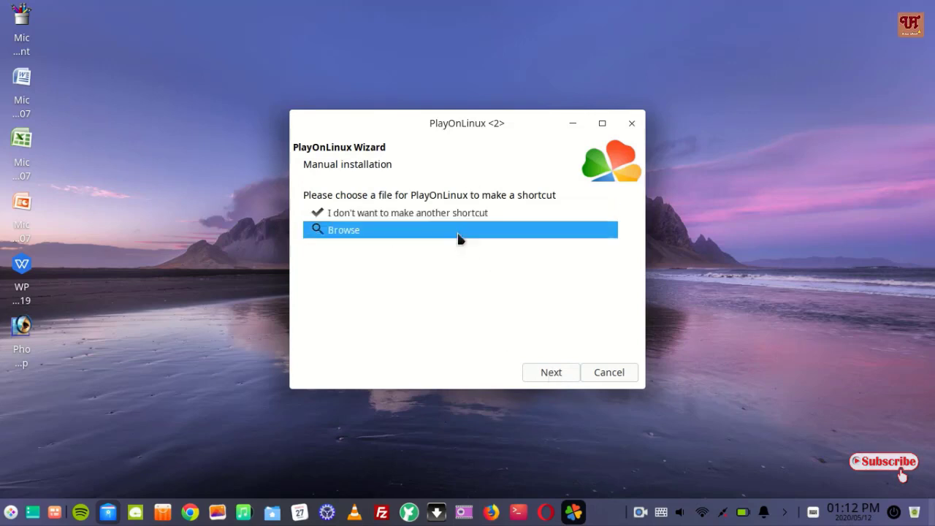
pyautogui.click(495, 216)
pyautogui.click(551, 374)
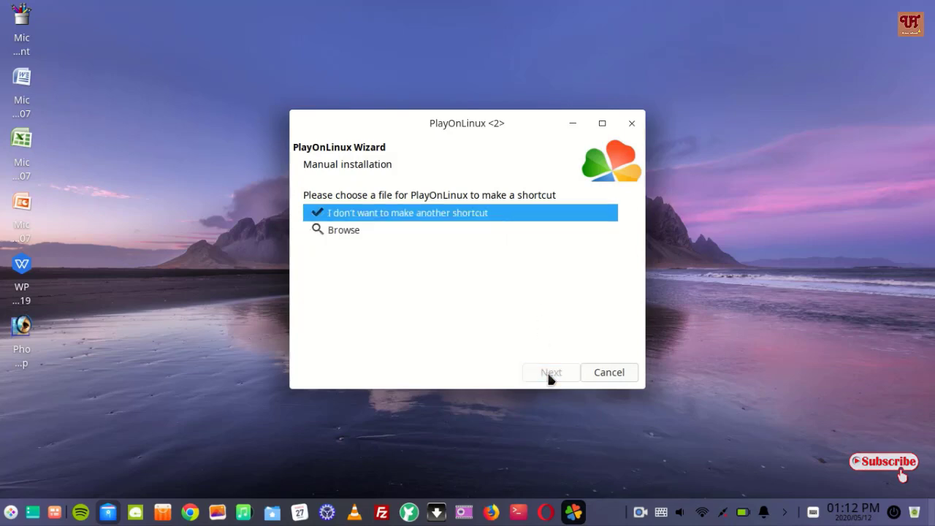
pyautogui.click(573, 512)
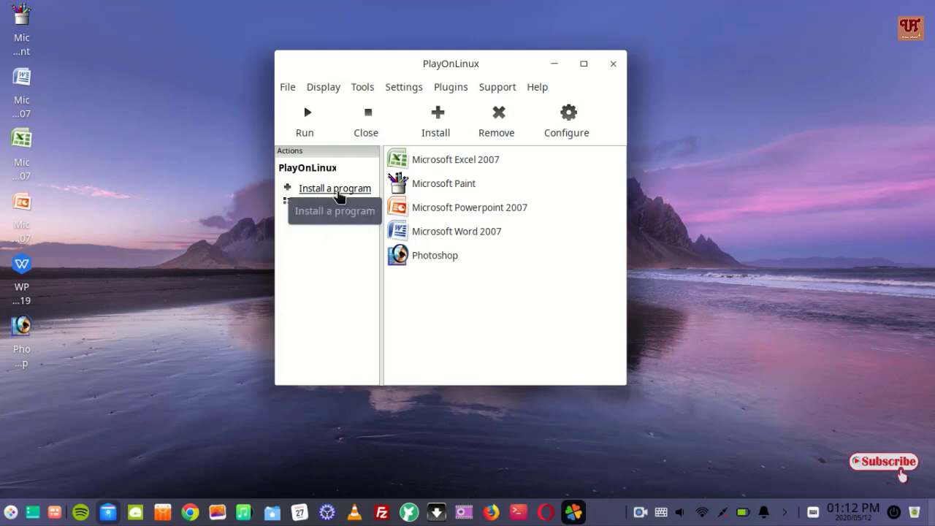
# - Start a manual installation of a non-listed program in a new virtual drive, with the main PlayOnLinux window minimized
pyautogui.click(337, 191)
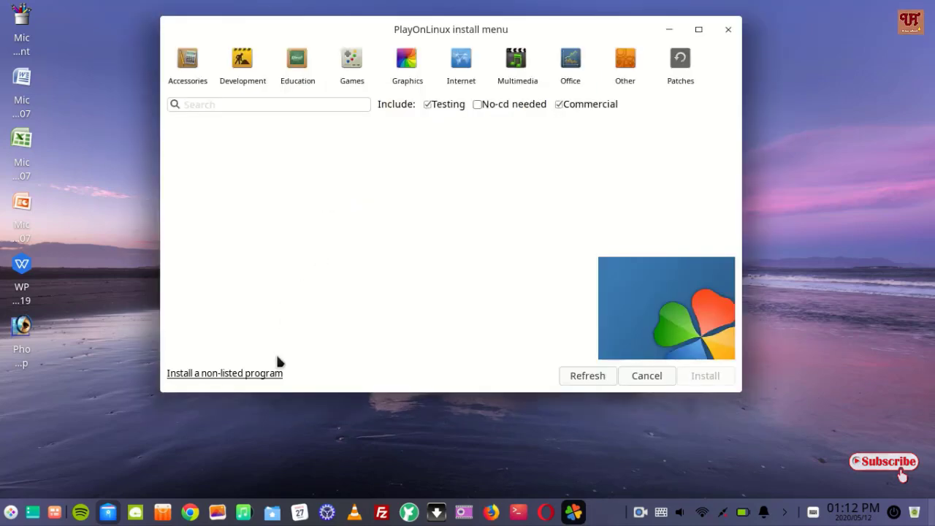
pyautogui.click(263, 374)
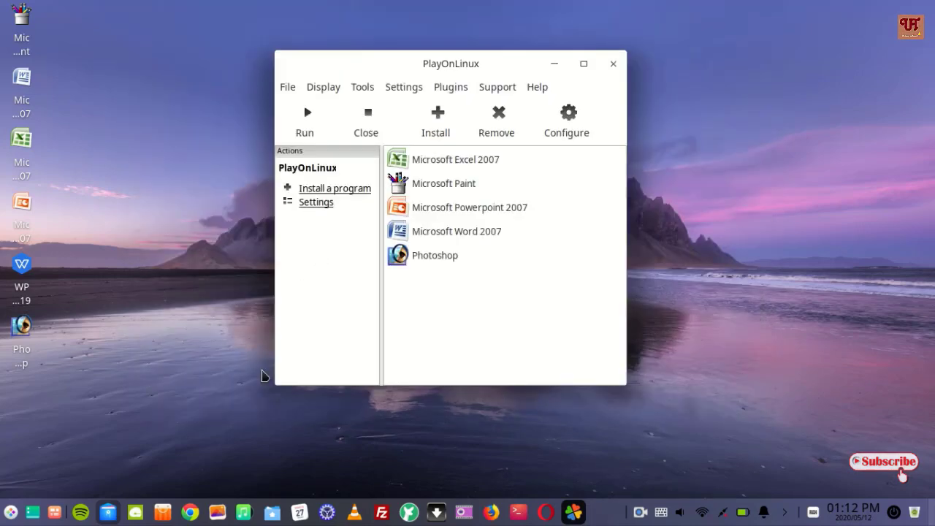
pyautogui.click(560, 65)
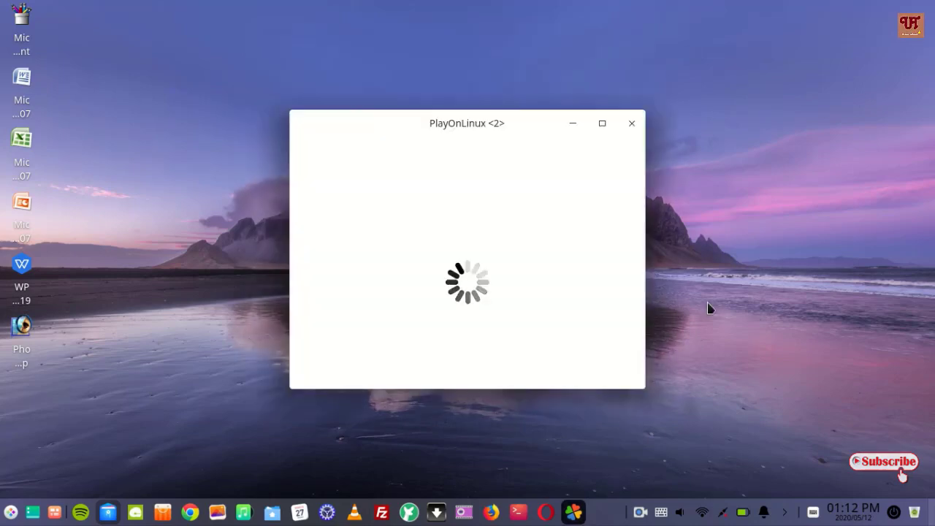
pyautogui.click(562, 372)
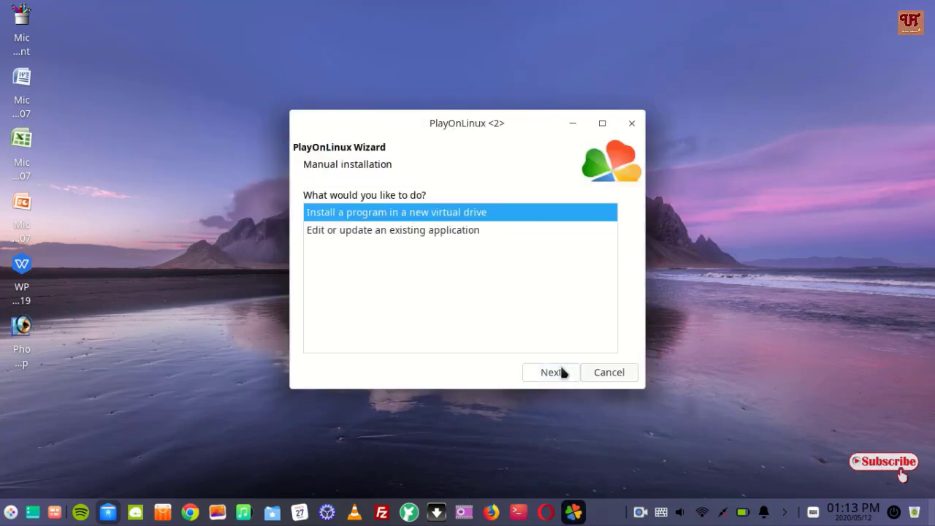
pyautogui.click(550, 373)
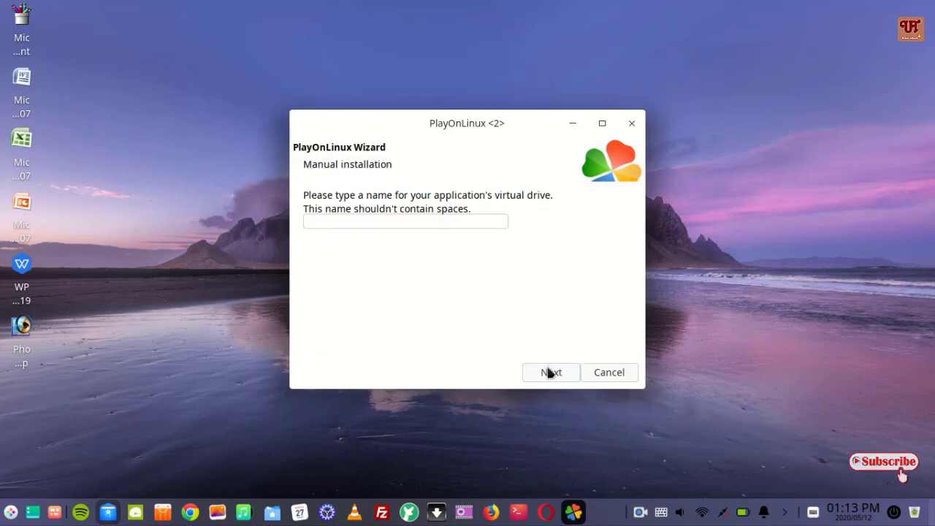
# - Name the application's virtual drive ccleaner and continue to the choice of virtual drive type
pyautogui.click(452, 220)
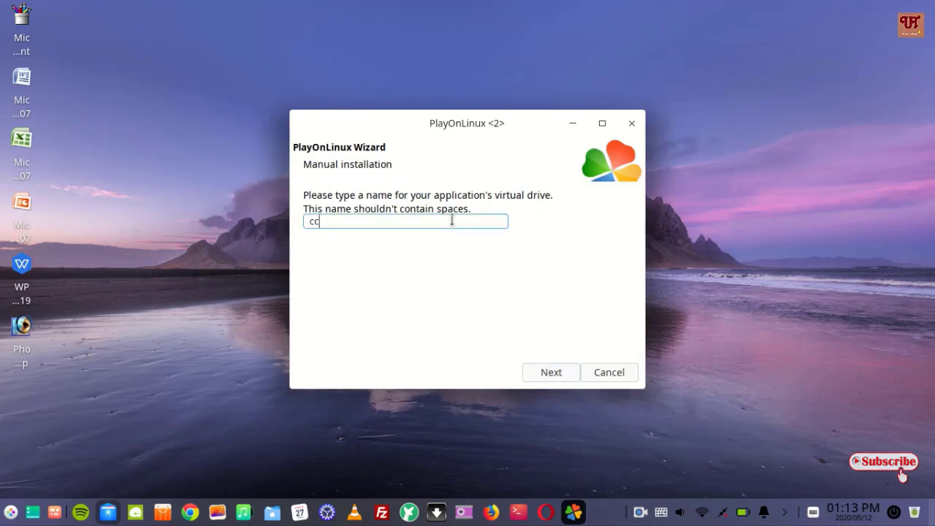
pyautogui.write('ccleaner')
pyautogui.click(550, 374)
pyautogui.click(550, 374)
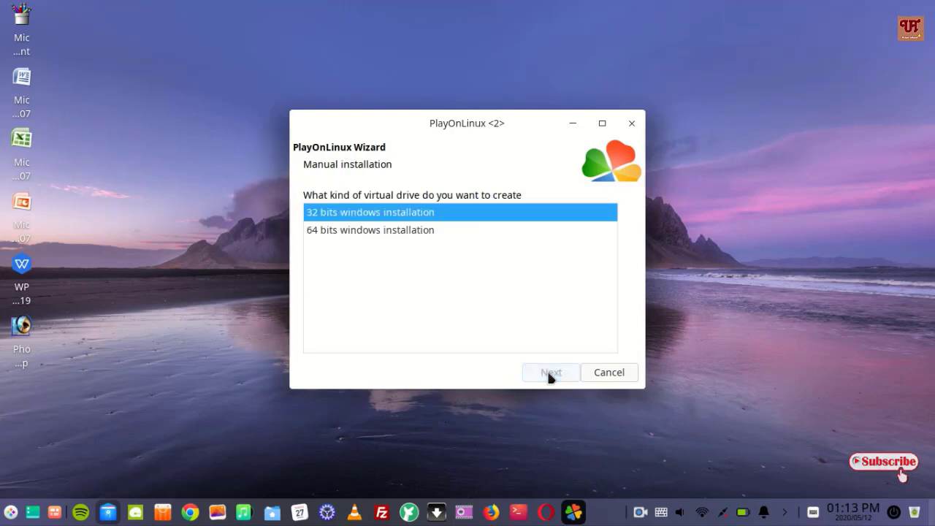
# - Choose the 32 bits windows installation and erase the existing ccleaner virtual drive
pyautogui.click(552, 372)
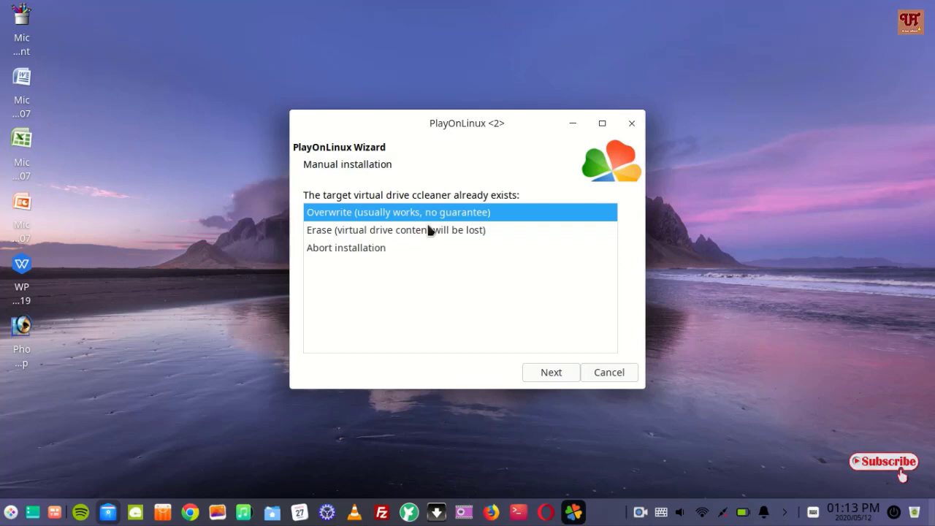
pyautogui.click(361, 231)
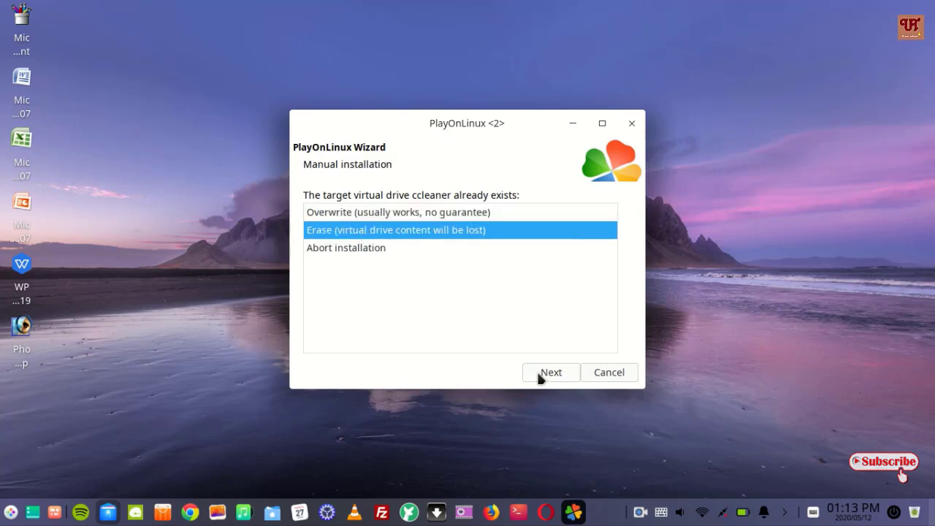
pyautogui.click(542, 374)
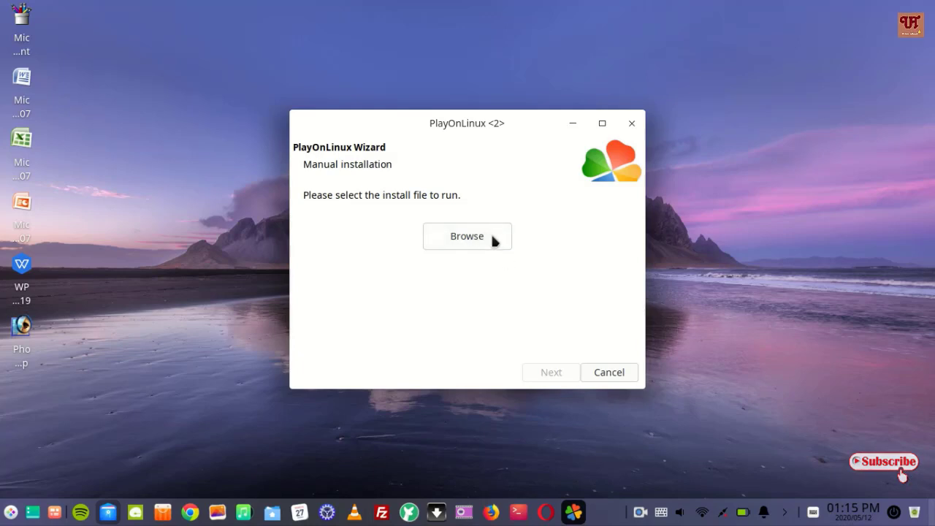
# - Choose ccsetup566.exe from the Programs folder in Downloads as the install file and run it
pyautogui.click(478, 239)
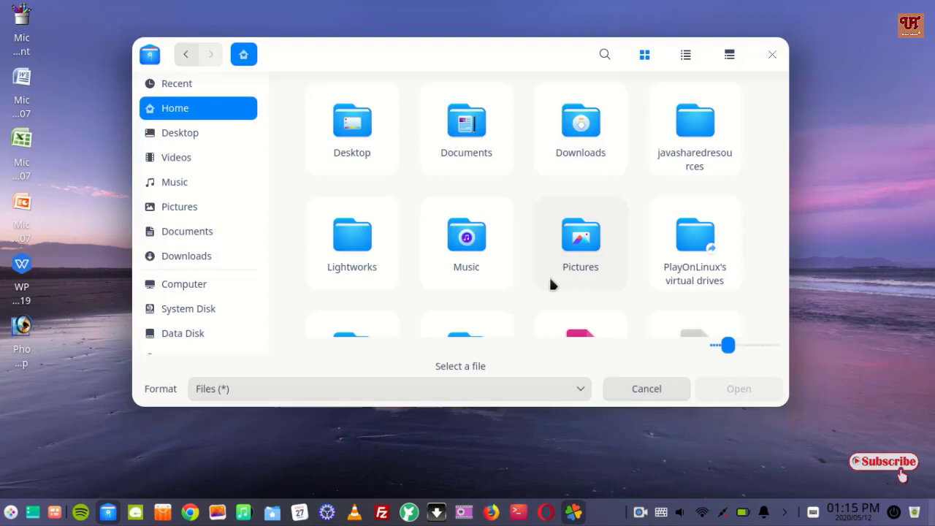
pyautogui.doubleClick(582, 153)
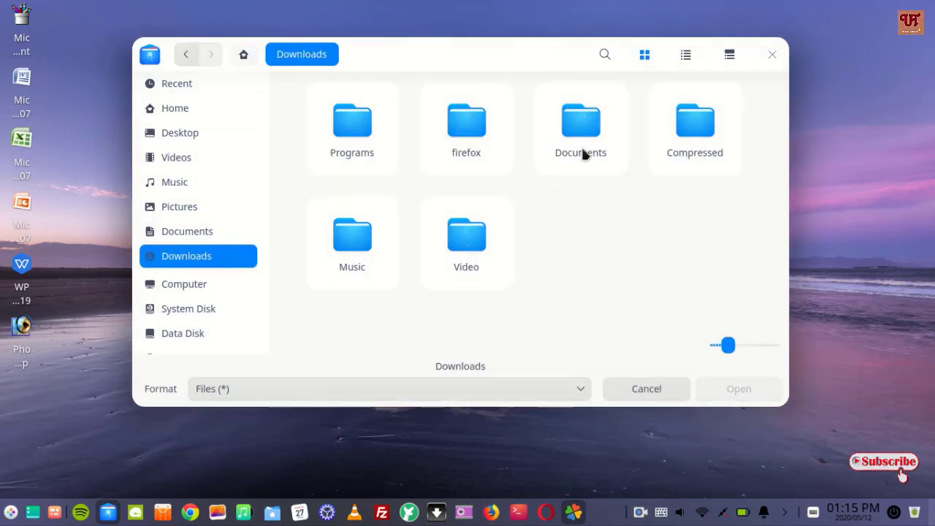
pyautogui.doubleClick(371, 138)
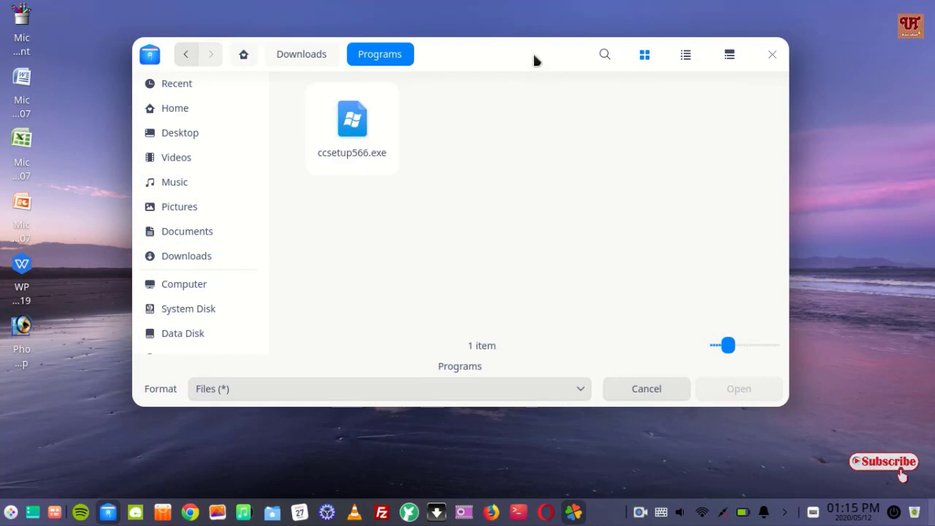
pyautogui.moveTo(534, 60); pyautogui.dragTo(524, 69)
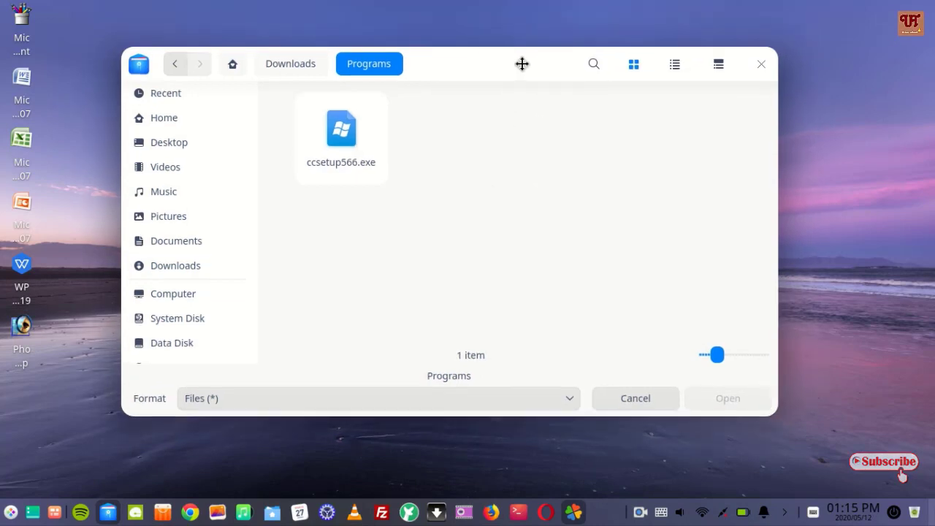
pyautogui.click(351, 151)
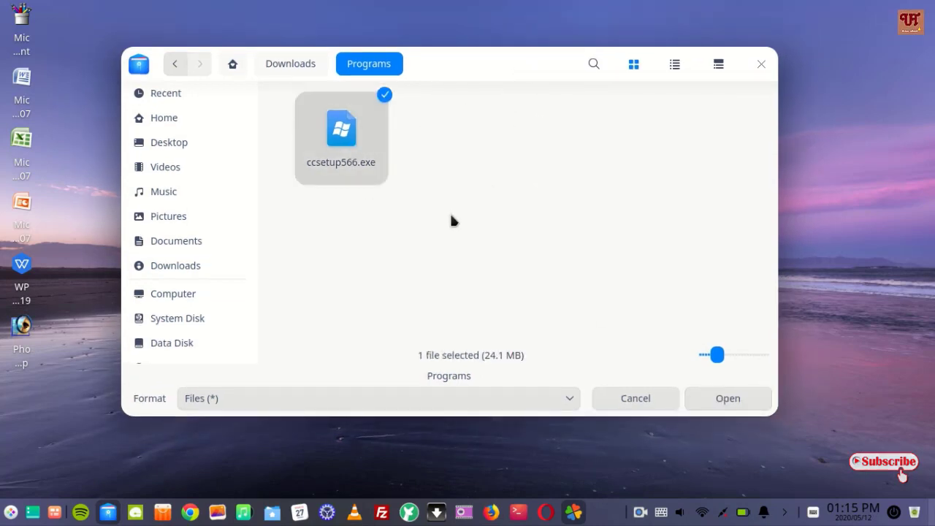
pyautogui.click(744, 402)
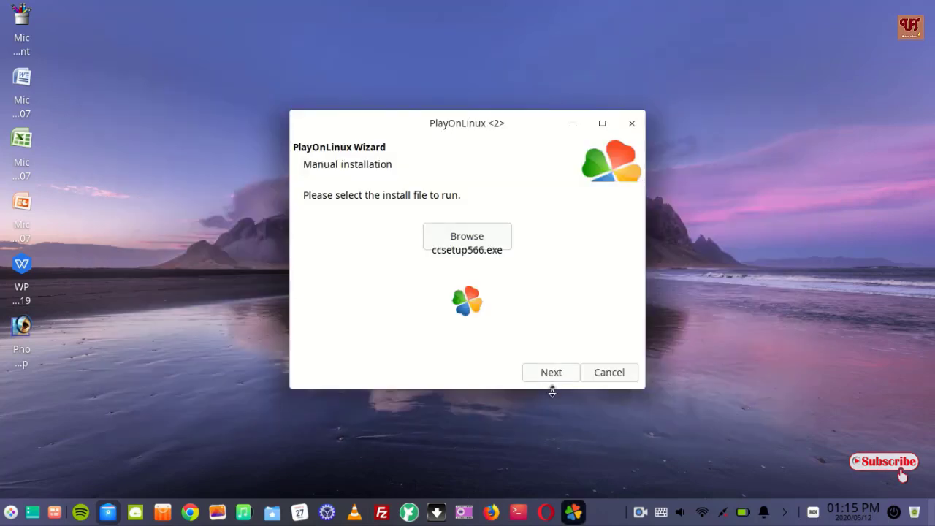
pyautogui.click(548, 375)
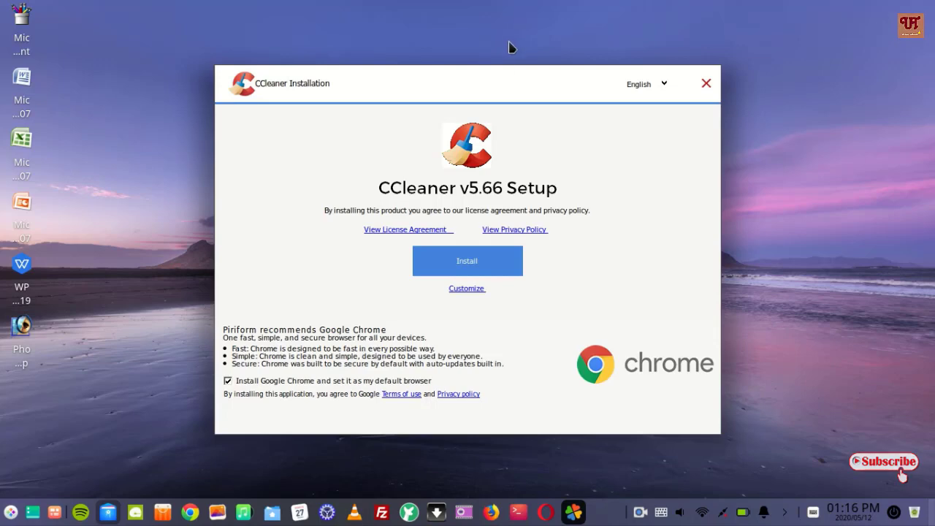
# - Try to install CCleaner v5.66 with the Google Chrome offer unchecked, and close the Program Error dialog
pyautogui.moveTo(502, 76); pyautogui.dragTo(552, 72)
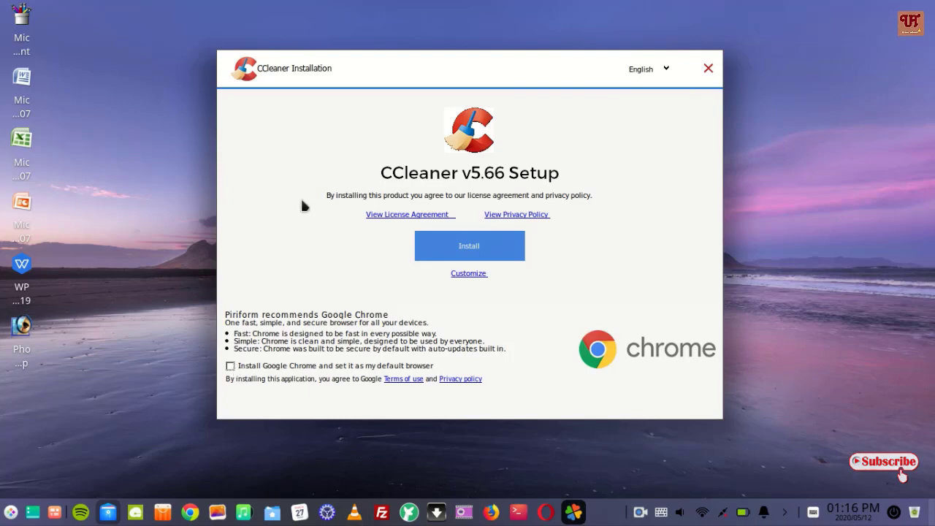
pyautogui.moveTo(461, 62)
pyautogui.mouseDown()
pyautogui.moveTo(450, 58)
pyautogui.moveTo(474, 73)
pyautogui.mouseUp()
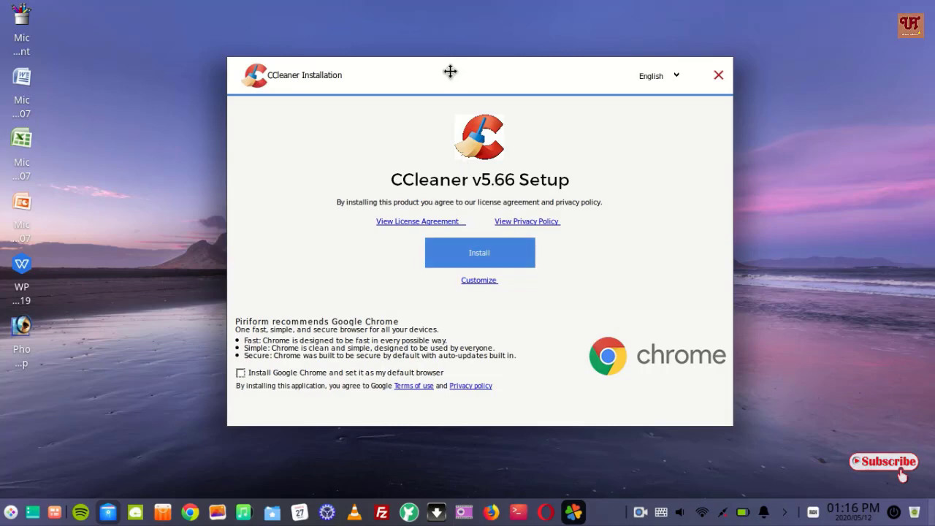
pyautogui.moveTo(449, 71); pyautogui.dragTo(488, 71)
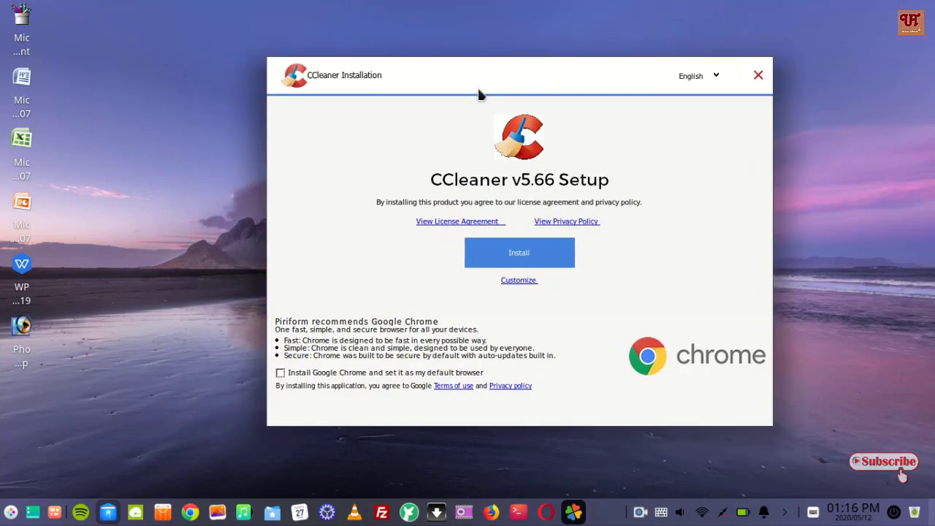
pyautogui.click(526, 261)
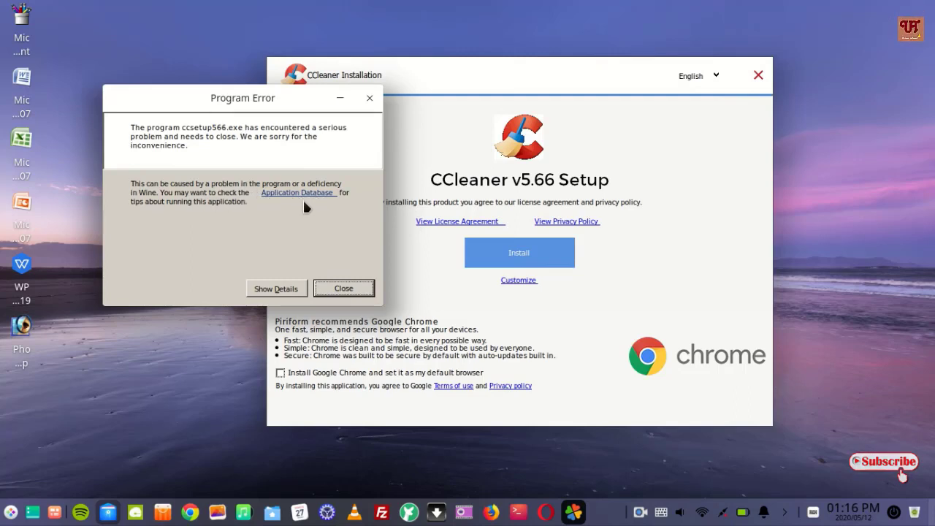
pyautogui.click(345, 291)
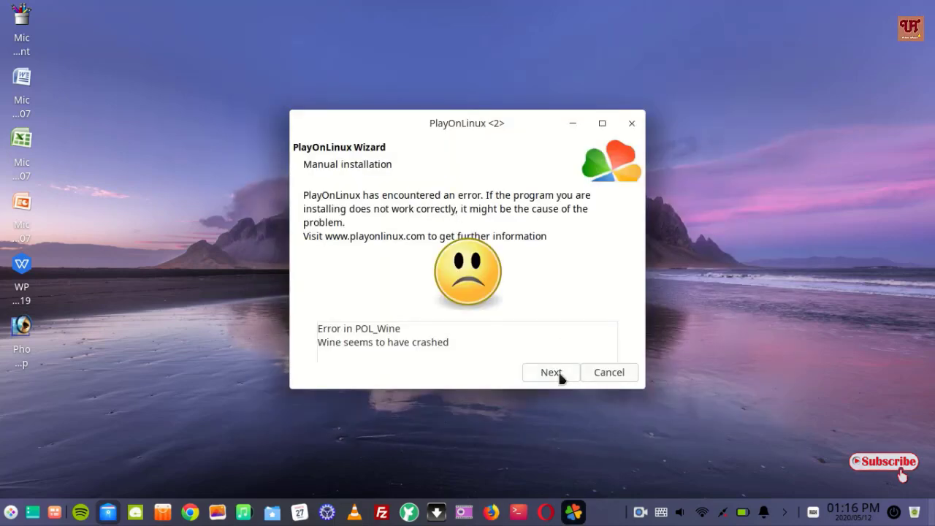
# - Continue past the wizard's error page and finish with "I don't want to make another shortcut"
pyautogui.click(553, 373)
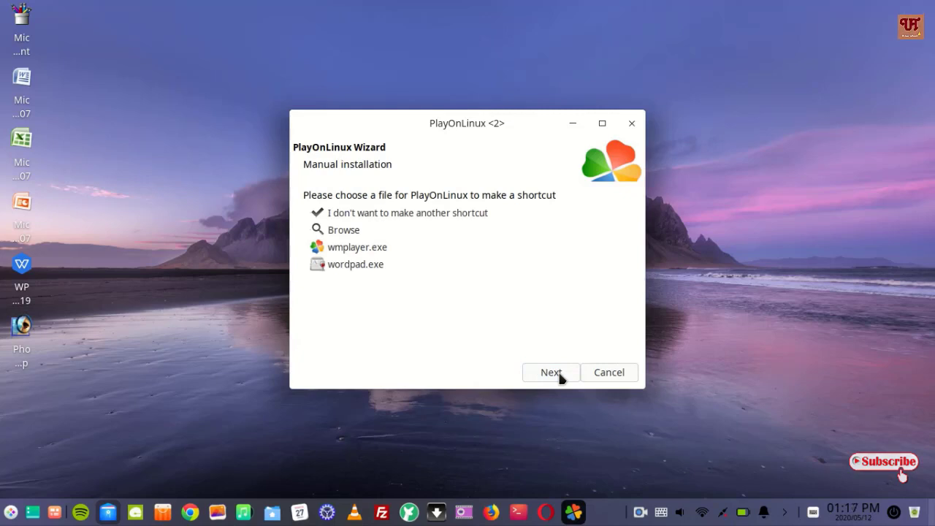
pyautogui.click(560, 379)
pyautogui.moveTo(483, 116); pyautogui.dragTo(505, 117)
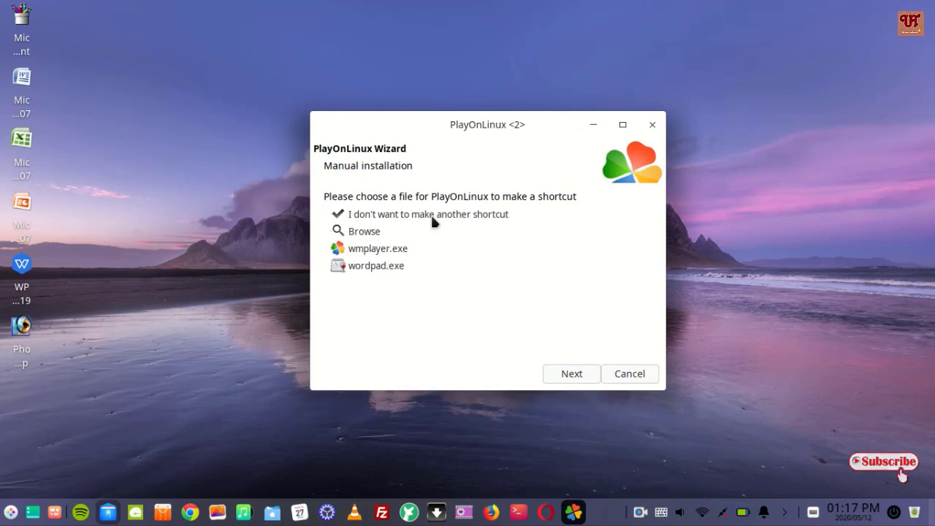
pyautogui.click(387, 220)
pyautogui.click(573, 374)
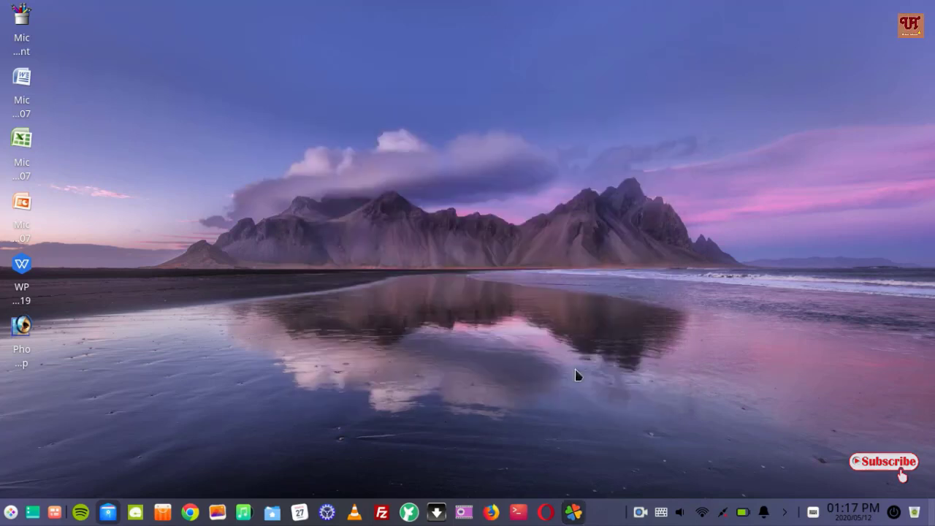
# - Bring back the main PlayOnLinux window and close it to return to the desktop
pyautogui.click(574, 511)
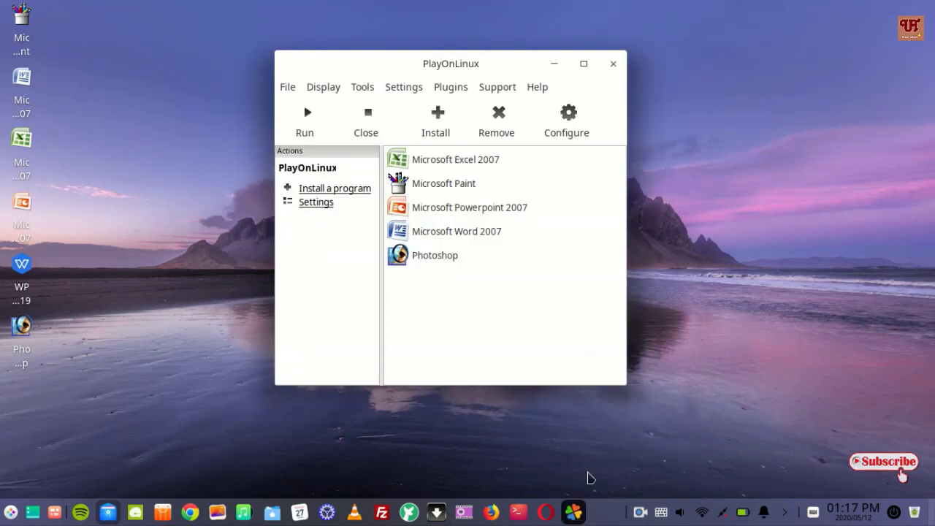
pyautogui.moveTo(485, 66); pyautogui.dragTo(506, 79)
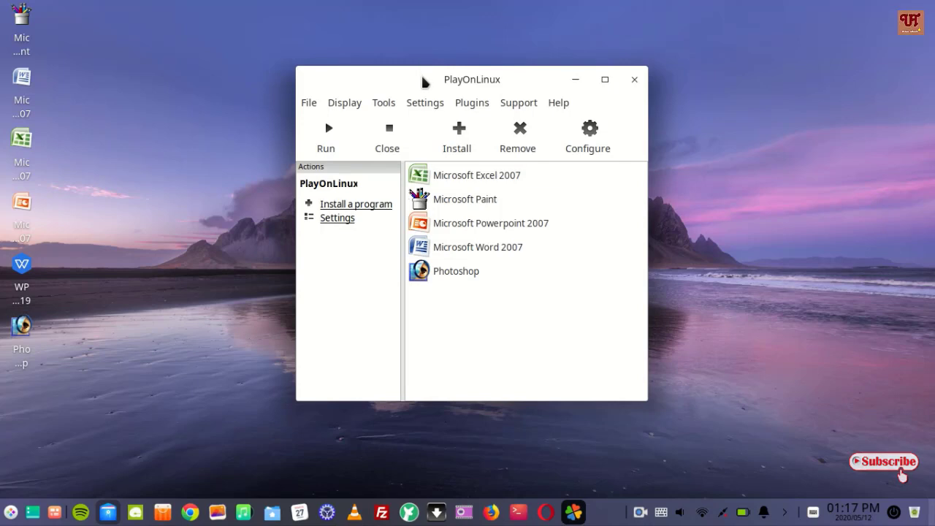
pyautogui.moveTo(422, 76); pyautogui.dragTo(421, 67)
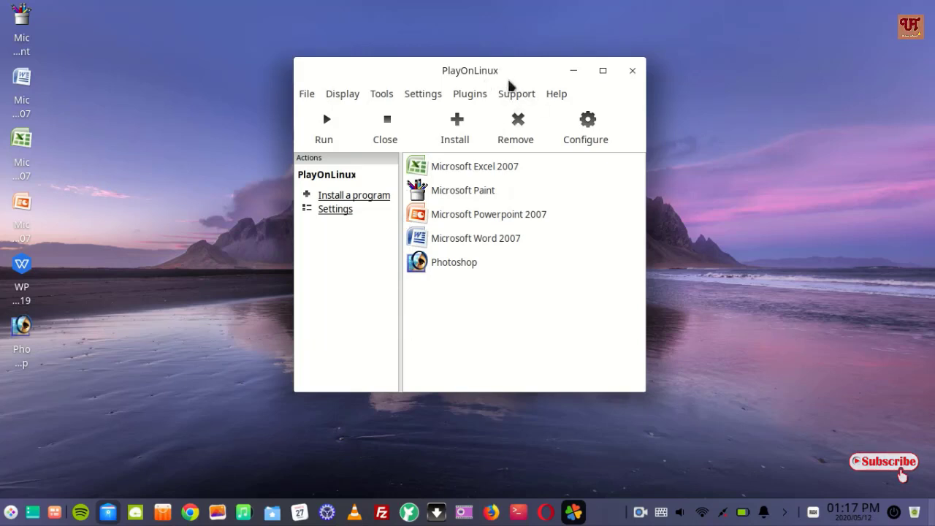
pyautogui.moveTo(505, 72); pyautogui.dragTo(505, 87)
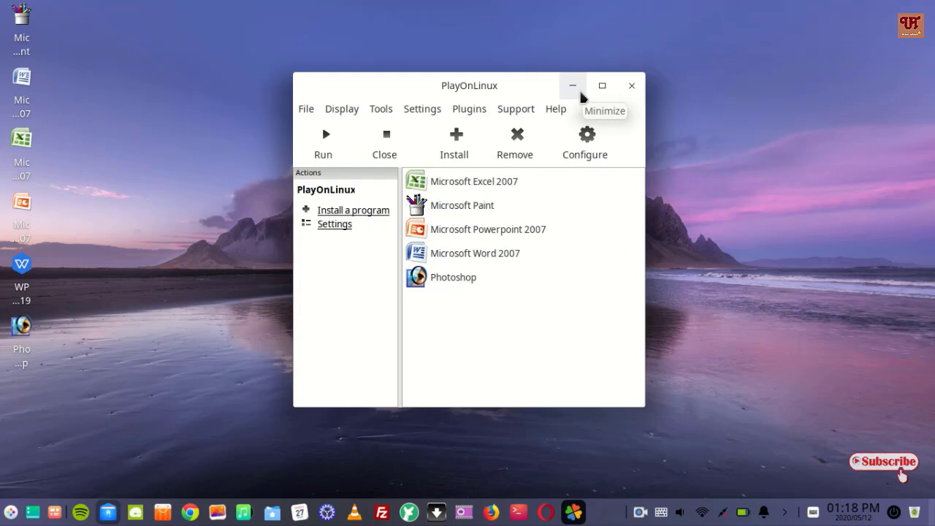
pyautogui.click(634, 87)
pyautogui.click(525, 298)
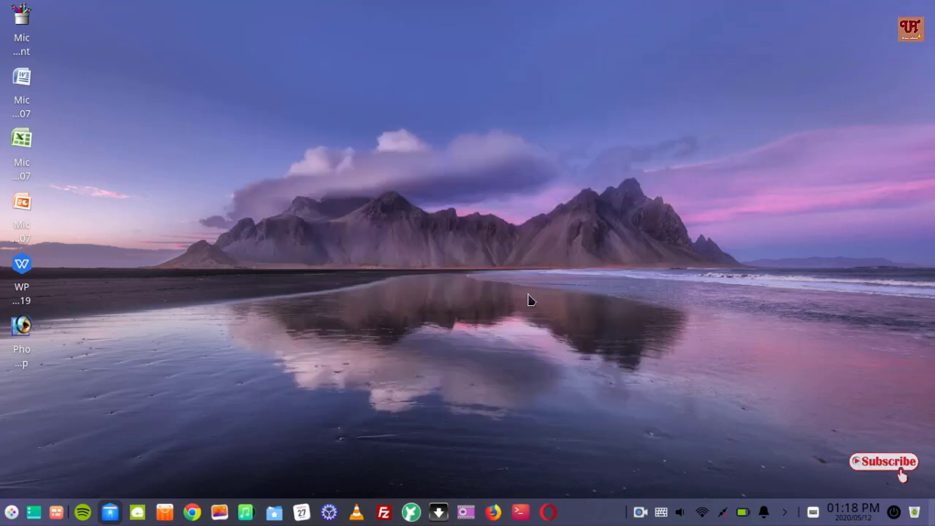